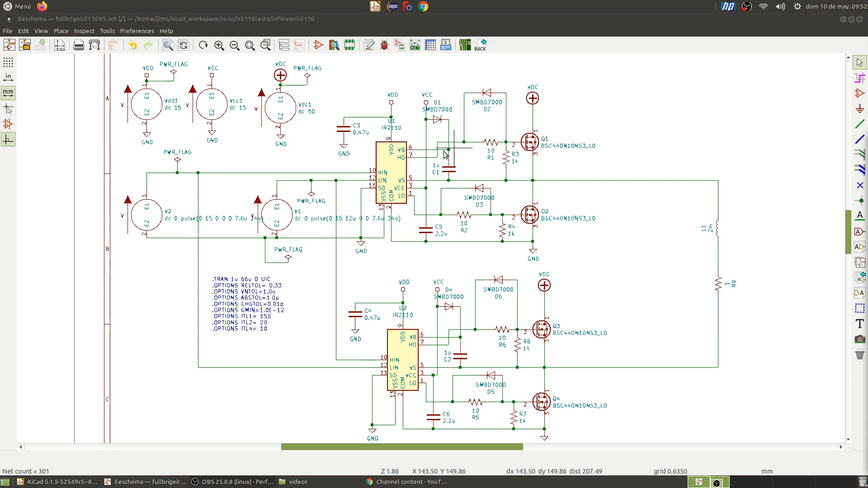
Open the Spice simulator side by side with the schematic and run the full-bridge transient simulation
left_click(107, 31)
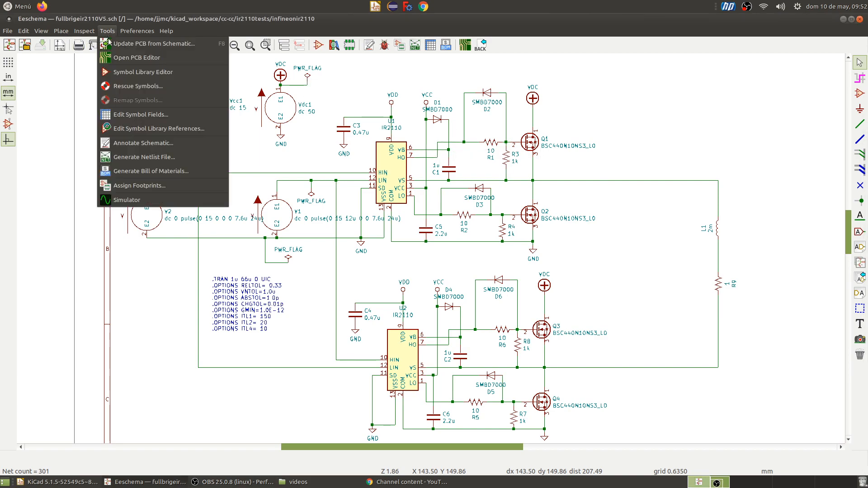
left_click(143, 200)
left_click(465, 59)
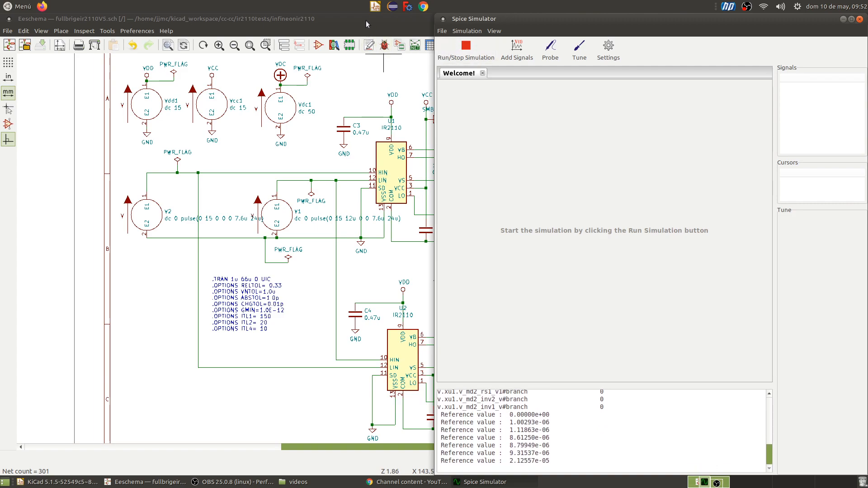
left_click_drag(375, 18, 9, 46)
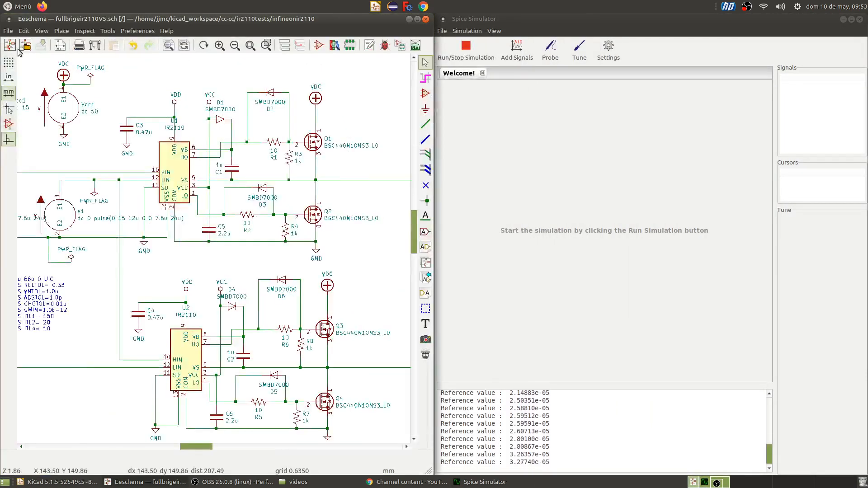
left_click_drag(202, 448, 233, 451)
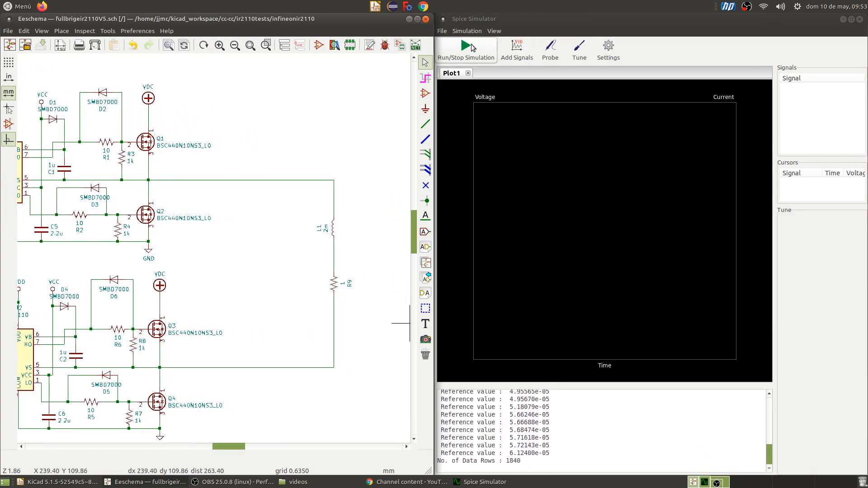
left_click(467, 47)
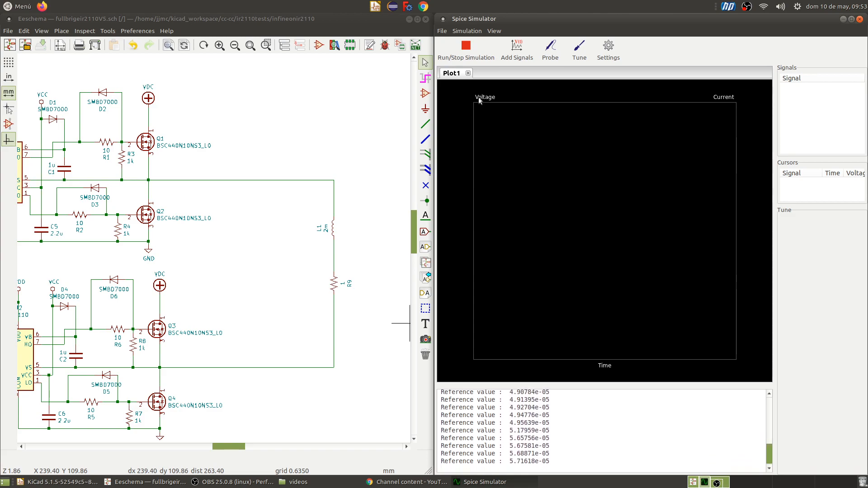
Add the load resistor current I(R9) to the simulation plot
left_click(518, 50)
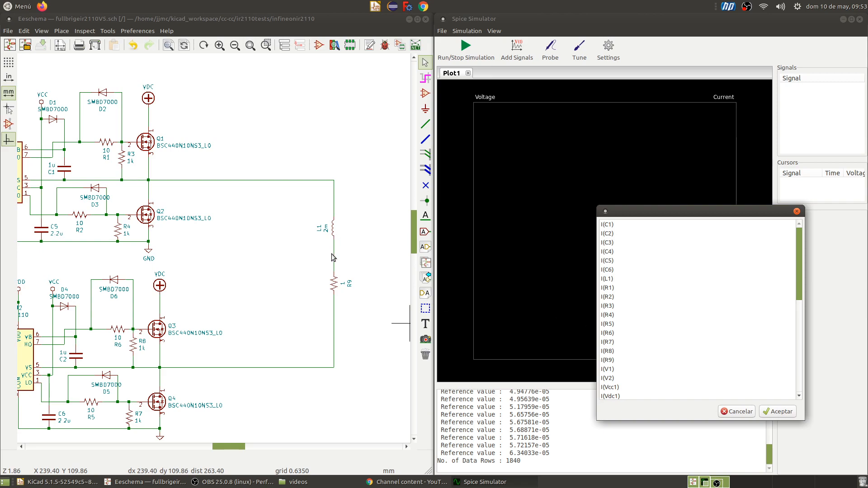
double_click(623, 358)
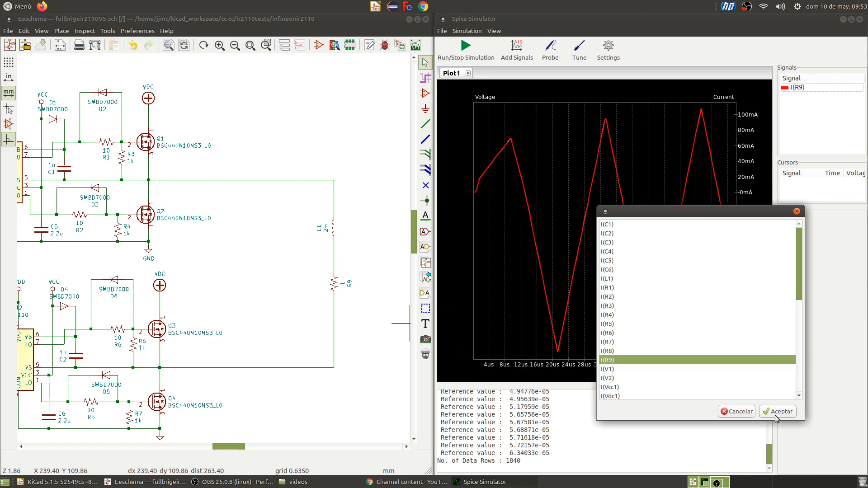
left_click(776, 416)
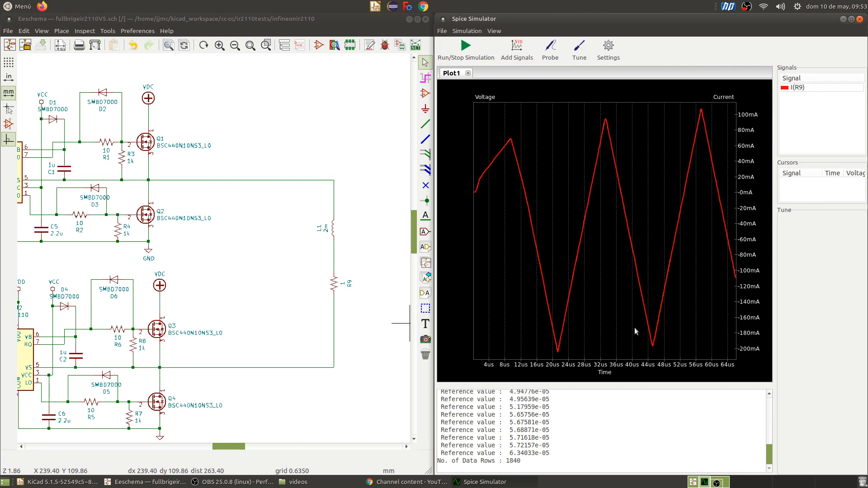
Probe the control voltages on the HIN and LIN inputs of driver U1
left_click_drag(243, 450, 185, 289)
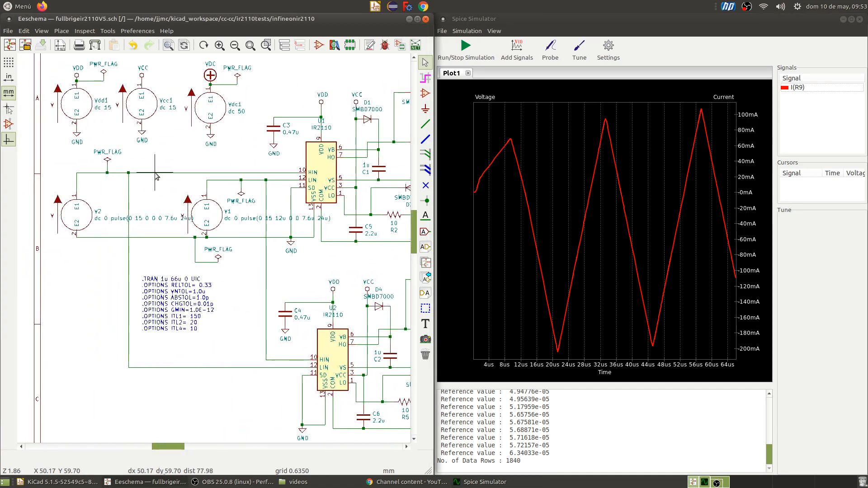
left_click(551, 51)
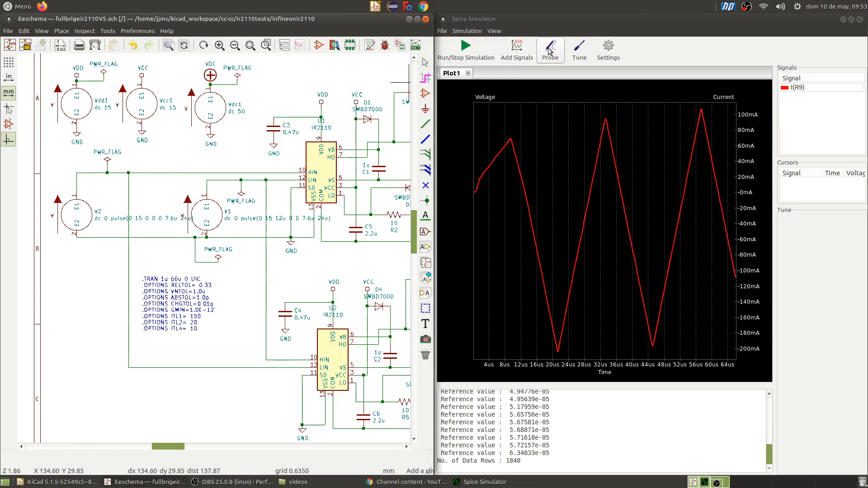
left_click(159, 172)
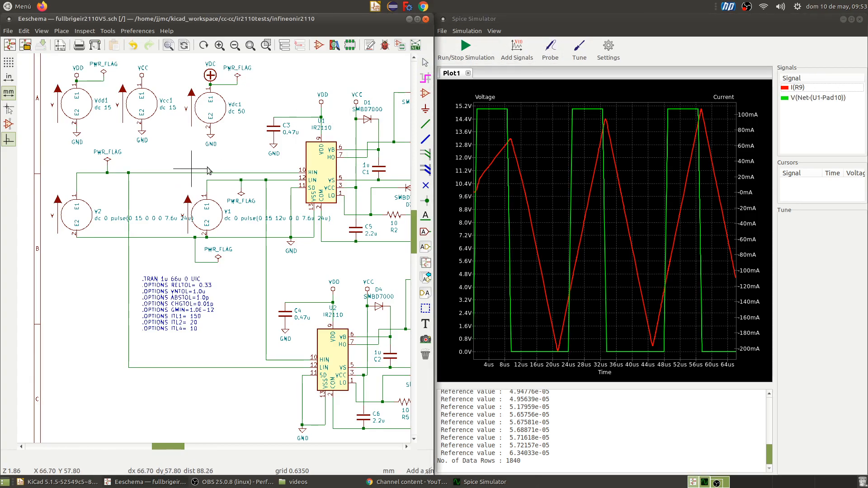
left_click(228, 180)
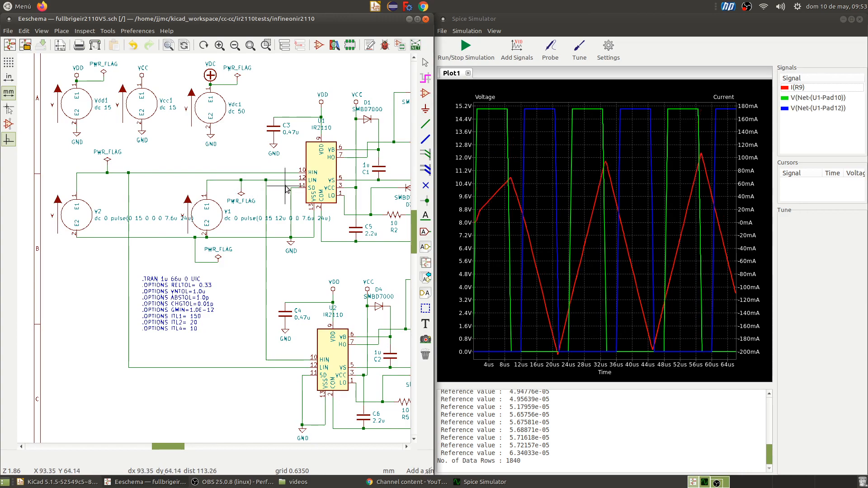
Probe the voltage of the half-bridge output node between Q1 and Q2
left_click_drag(164, 449, 169, 449)
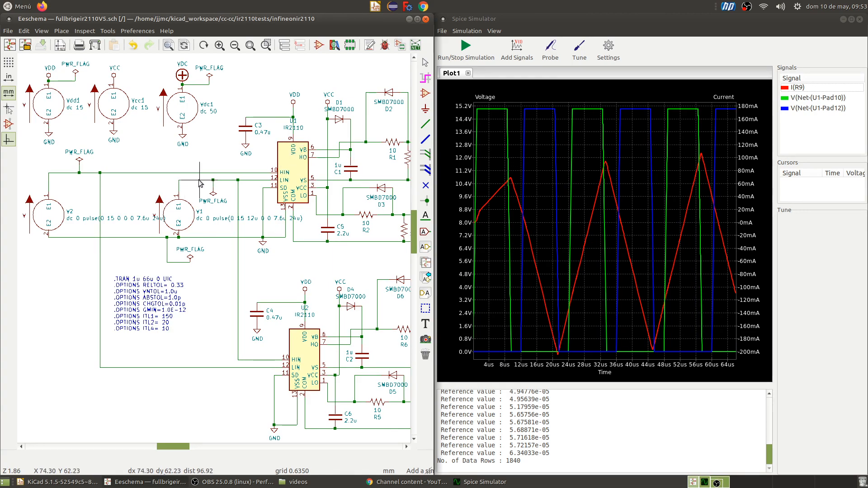
left_click_drag(176, 451, 226, 455)
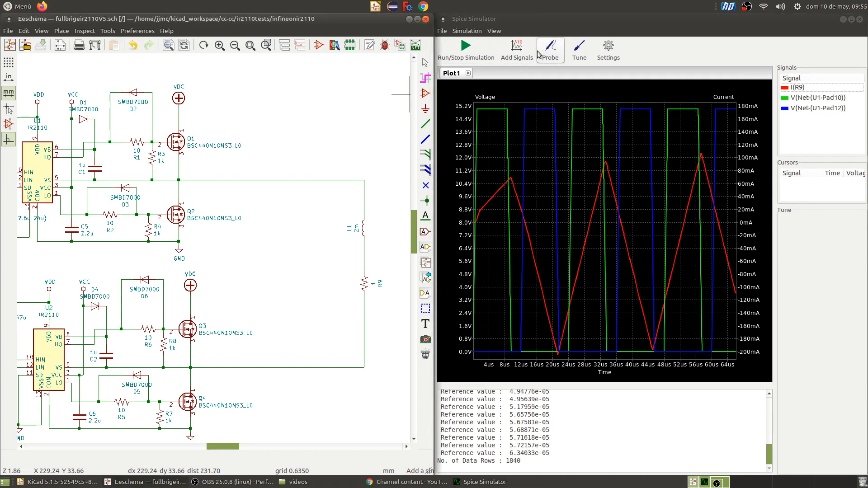
left_click(241, 181)
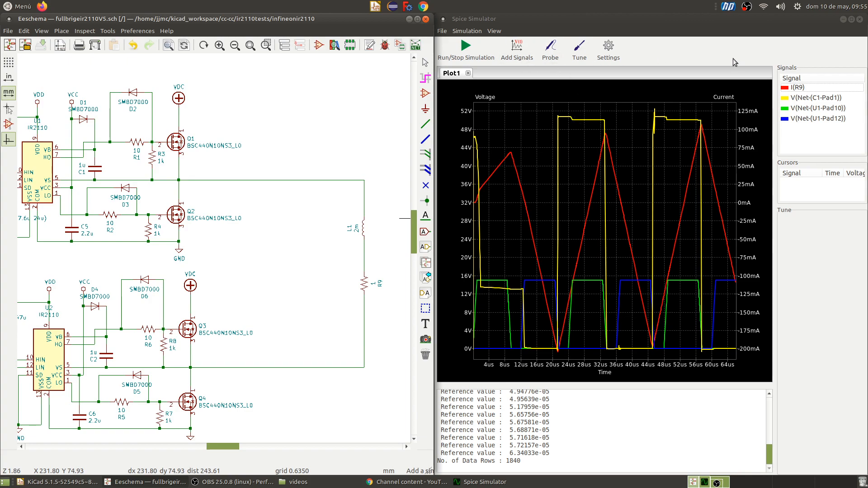
Show a cursor on the V(Net-(C1-Pad1)) trace and move it to about 23 µs
left_click(799, 99)
right_click(798, 100)
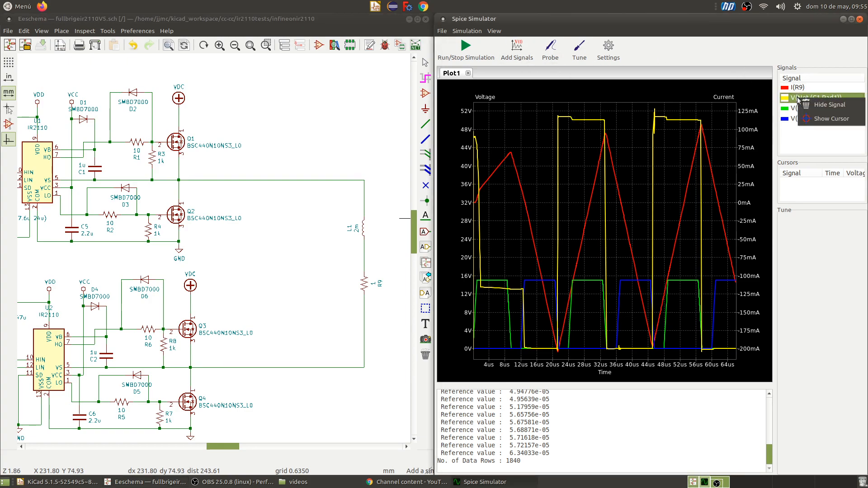
left_click(820, 118)
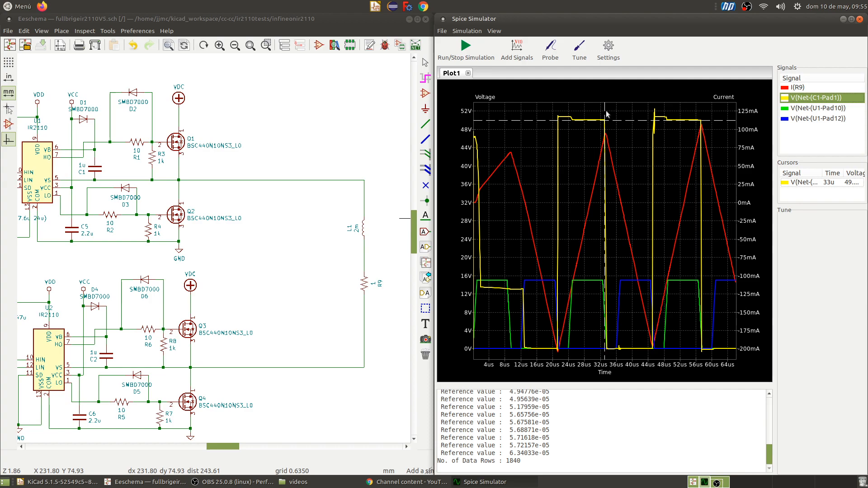
left_click_drag(608, 112, 565, 114)
Enlarge the cursor readout area and move the V(Net-(C1-Pad1)) cursor to about 27.3 µs
left_click_drag(793, 209, 792, 235)
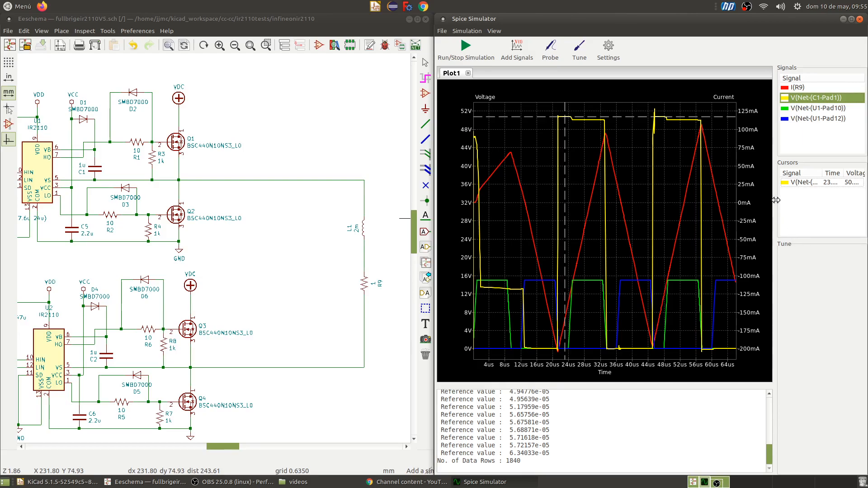
left_click_drag(775, 202, 761, 202)
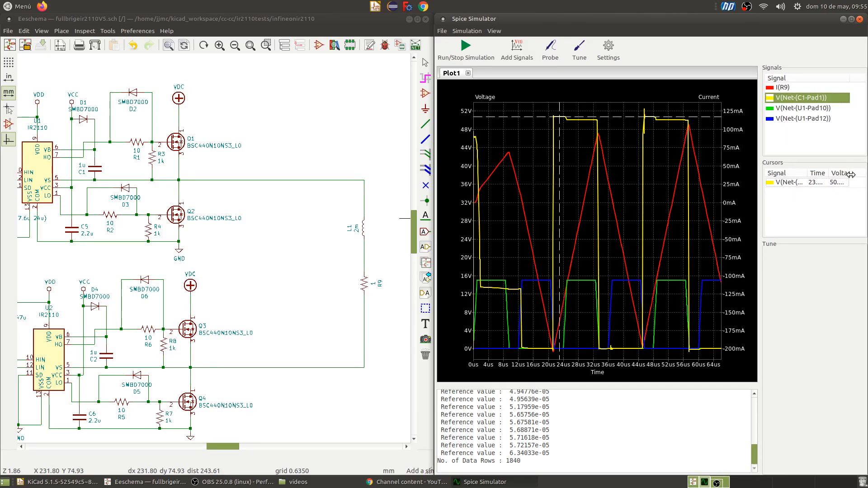
left_click_drag(855, 173, 857, 172)
left_click_drag(560, 105, 572, 109)
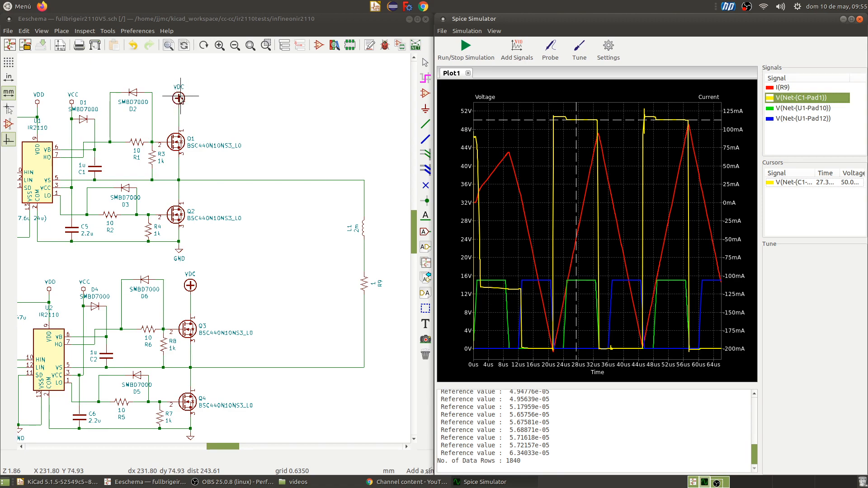
Probe the voltage of the second half-bridge output node between Q3 and Q4
mouse_move(221, 452)
left_mouse_down()
mouse_move(191, 453)
mouse_move(228, 448)
left_mouse_up()
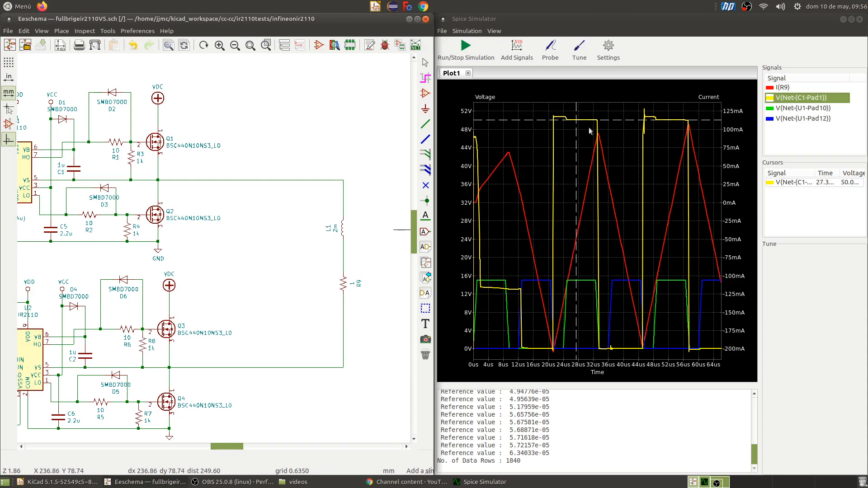
left_click(552, 51)
left_click(271, 367)
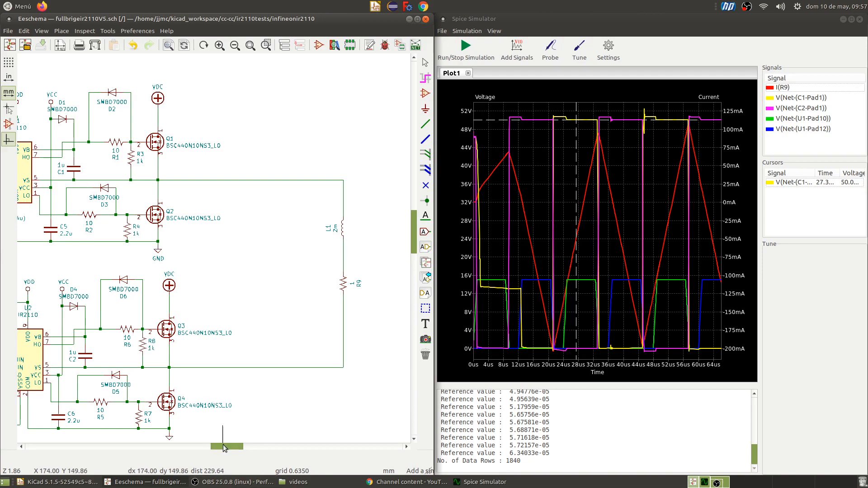
Shorten the pulse width of source V2 to 3.6u, giving the value dc 0 pulse(0 15 0 0 0 3.6u 24u)
left_click_drag(230, 445, 168, 448)
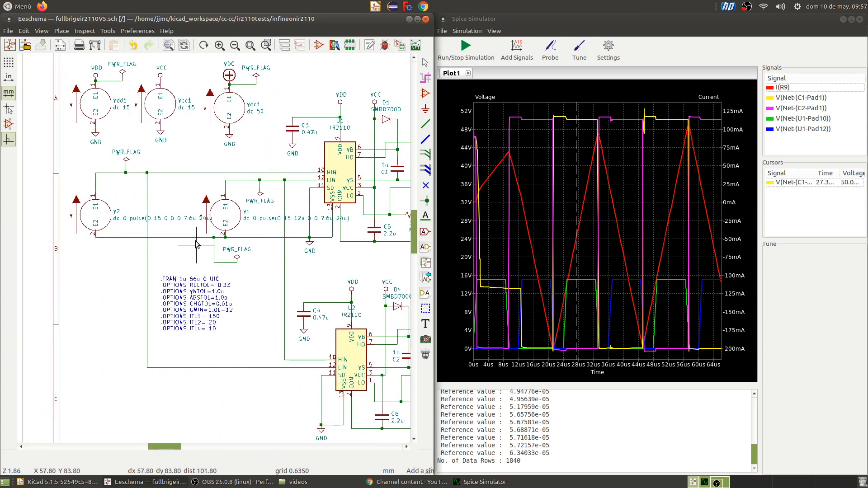
left_click(426, 62)
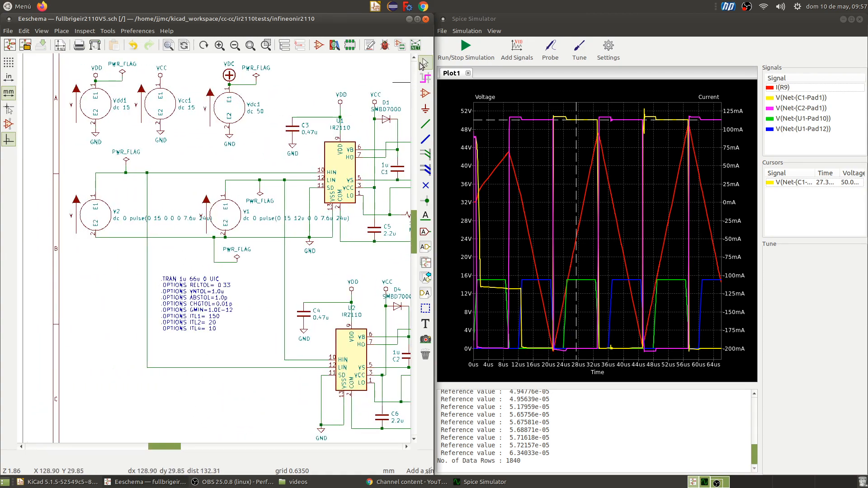
double_click(189, 221)
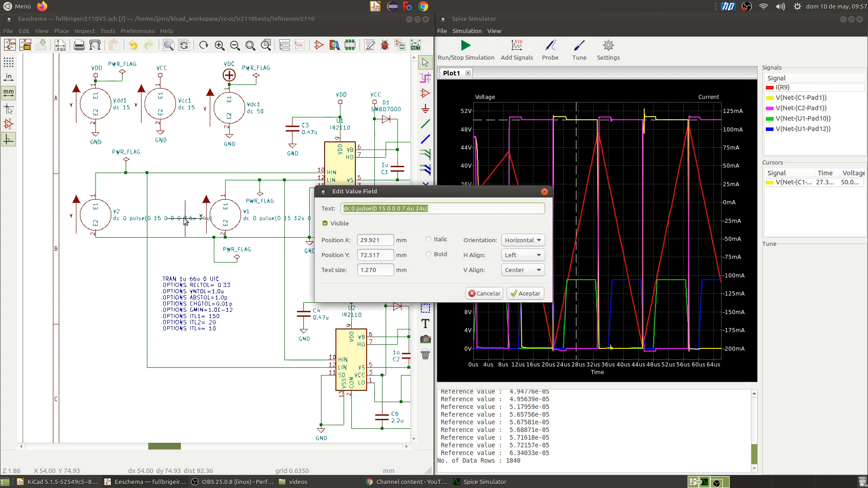
left_click(406, 209)
key("BackSpace")
type("3")
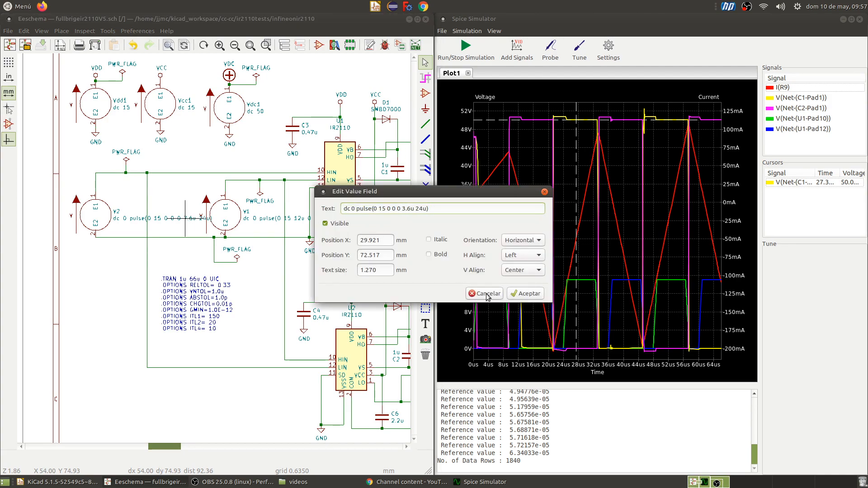
left_click(526, 294)
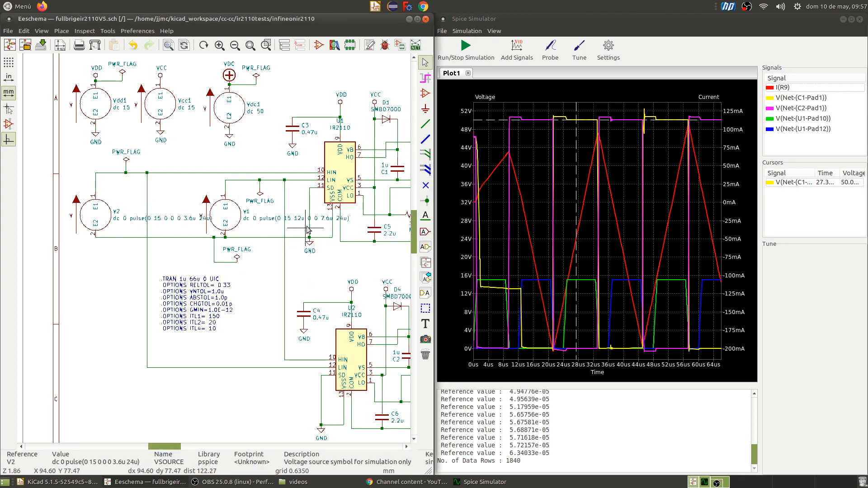
Shorten the pulse width of source V1 to 3.6u, giving the value dc 0 pulse(0 15 12u 0 0 3.6u 24u)
double_click(325, 221)
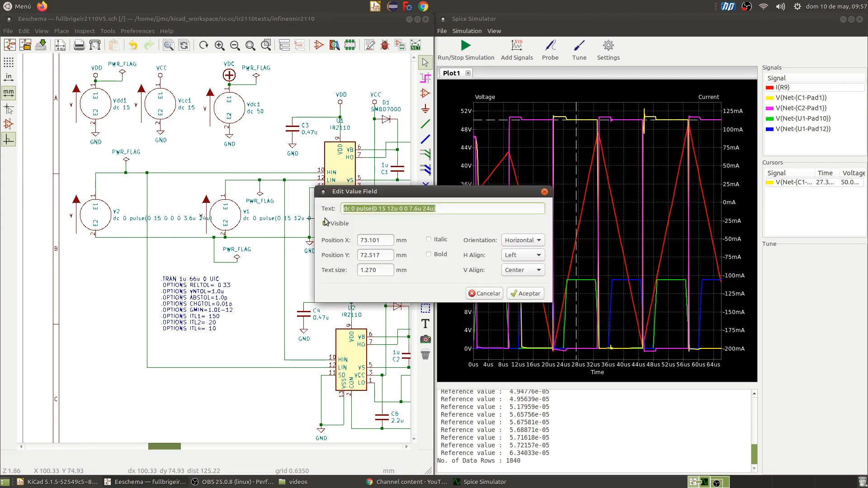
left_click(412, 209)
key("BackSpace")
type("3")
left_click(520, 298)
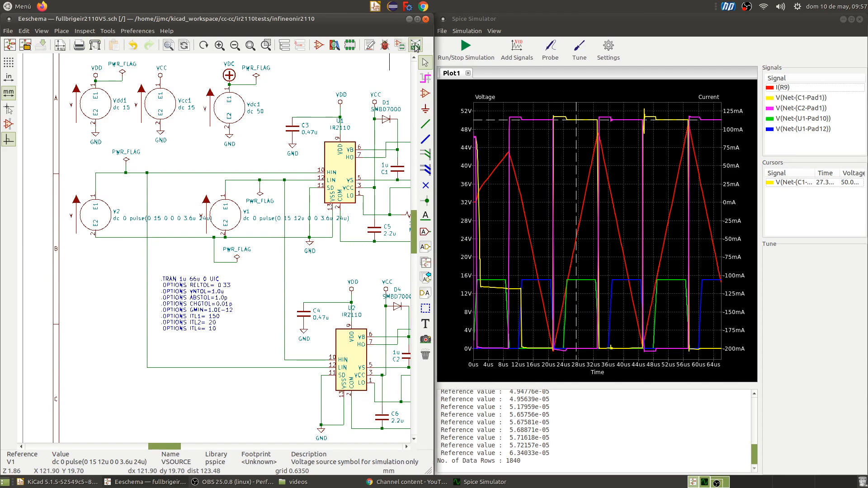
Rerun the simulation with the narrower pulses and enlarge the waveform plot and simulator window
left_click(464, 49)
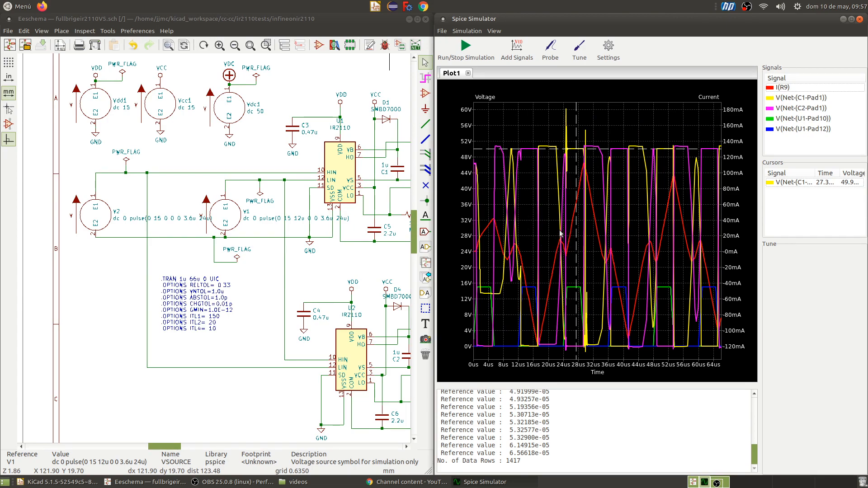
left_click_drag(542, 385, 533, 428)
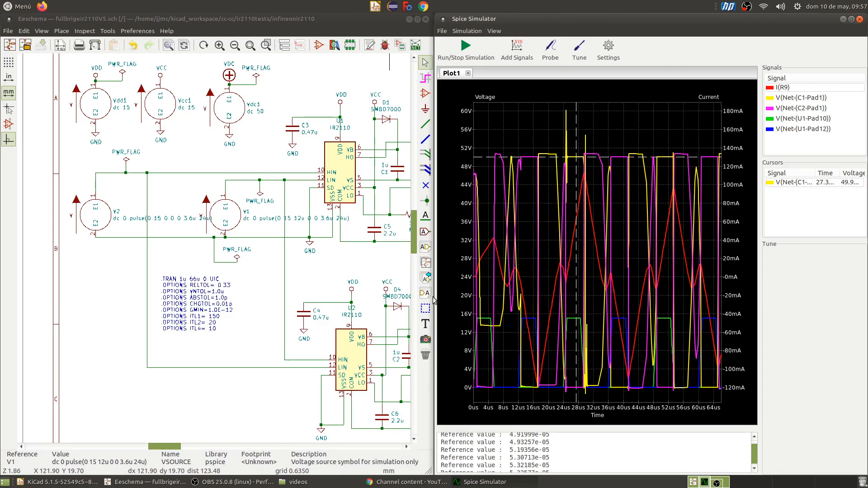
left_click_drag(434, 298, 215, 300)
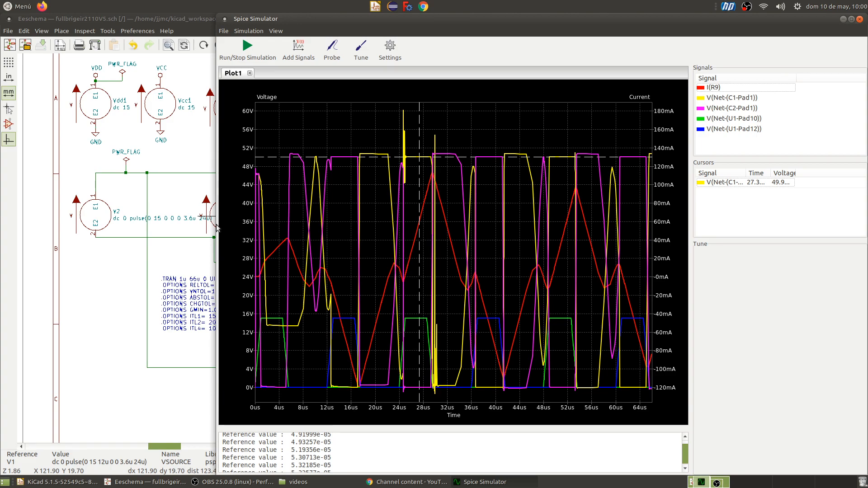
Tile the simulator beside the schematic again and look over the bridge's load and gate drivers
left_click_drag(539, 21, 867, 34)
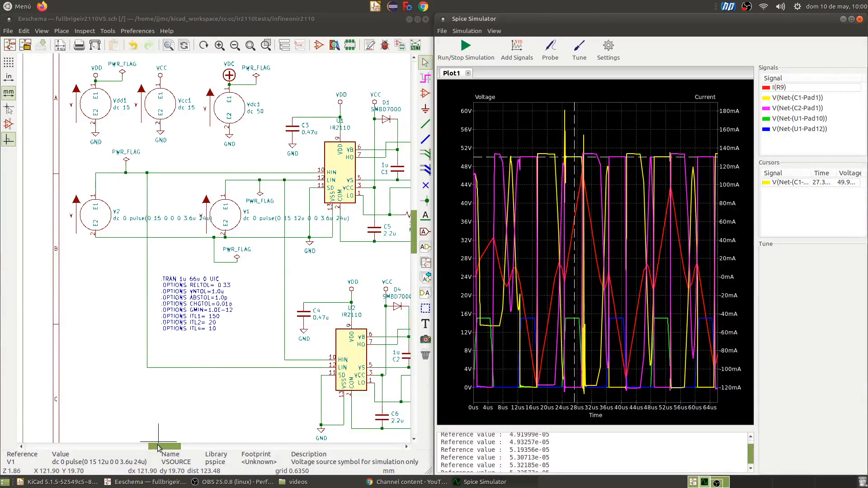
left_click_drag(165, 447, 237, 447)
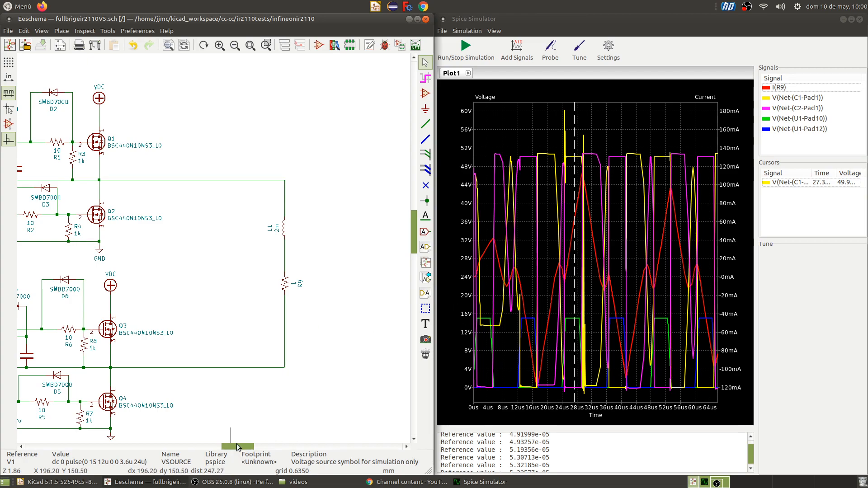
left_click_drag(240, 447, 181, 445)
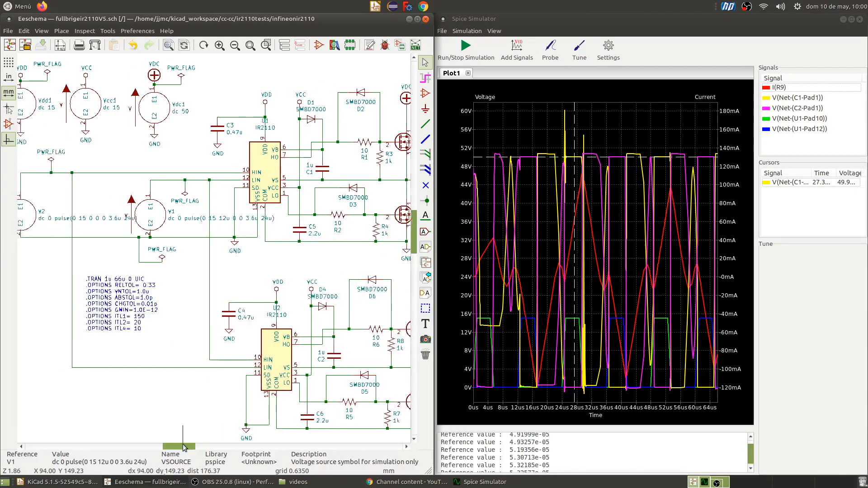
Widen the pulse of source V1 to 7.6u, giving the value dc 0 pulse(0 15 12u 0 0 7.6u 24u)
double_click(248, 219)
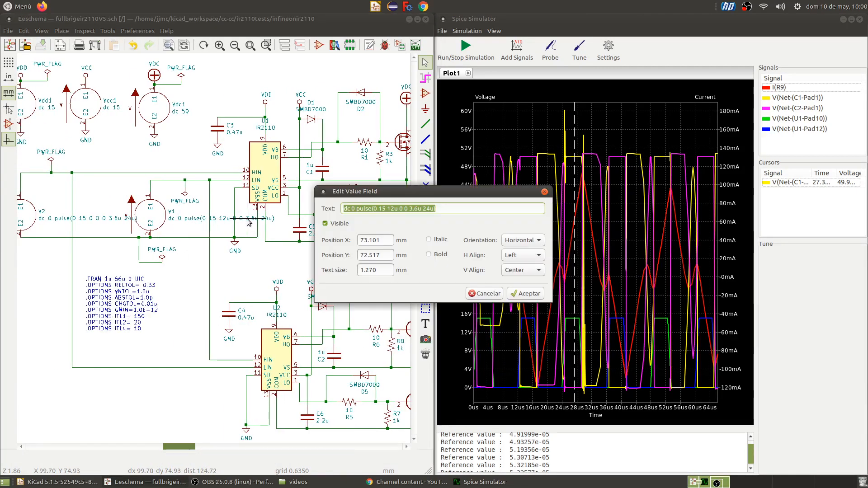
left_click(409, 208)
key("BackSpace")
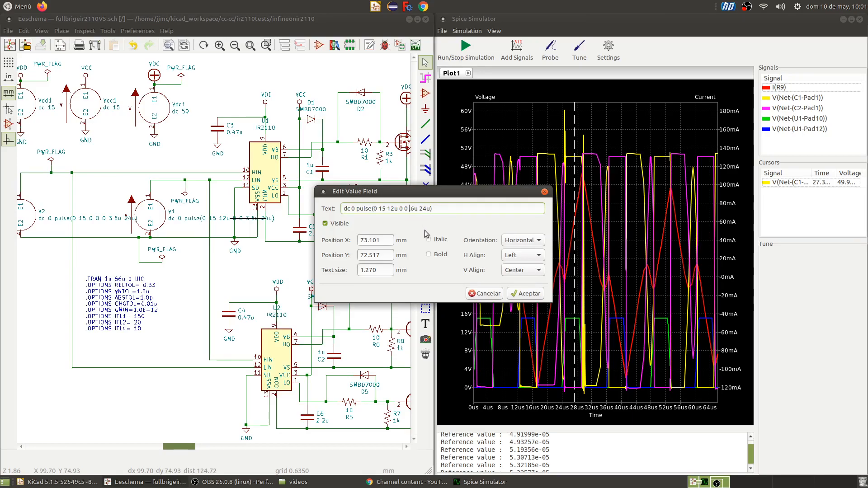
type("7")
left_click(524, 294)
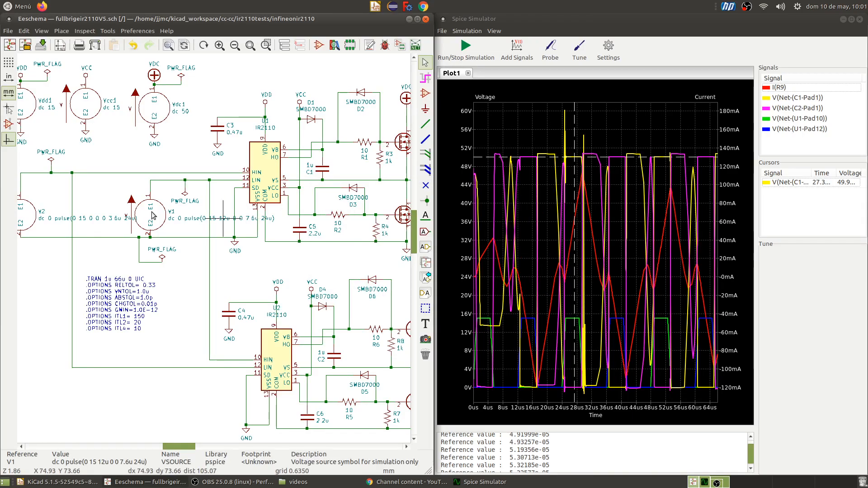
Widen the pulse of source V2 to 7.6u, giving the value dc 0 pulse(0 15 0 0 0 7.6u 24u)
double_click(113, 222)
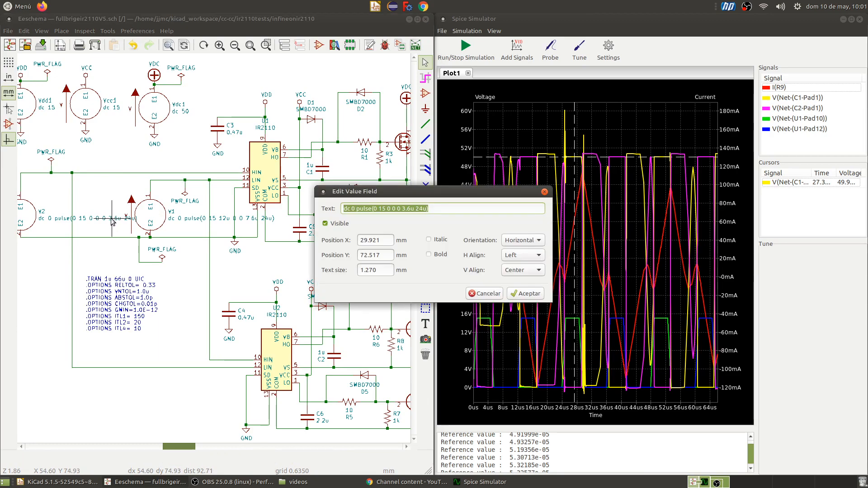
left_click(405, 210)
key("BackSpace")
type("7")
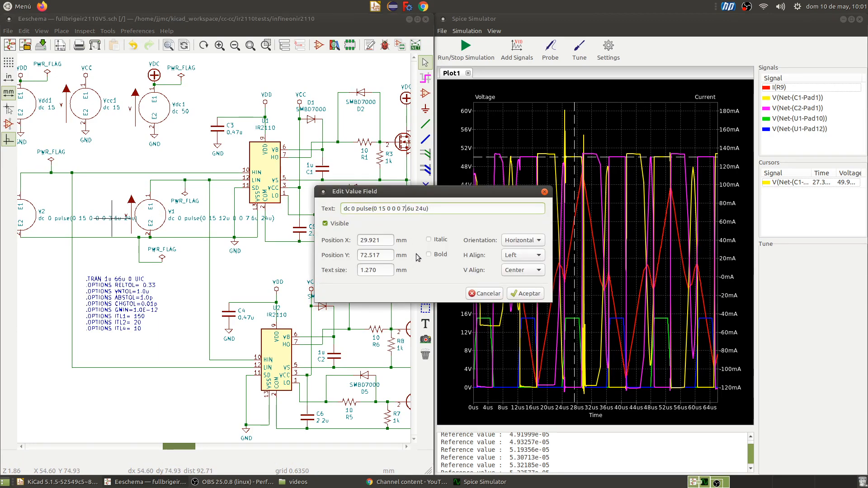
left_click(510, 294)
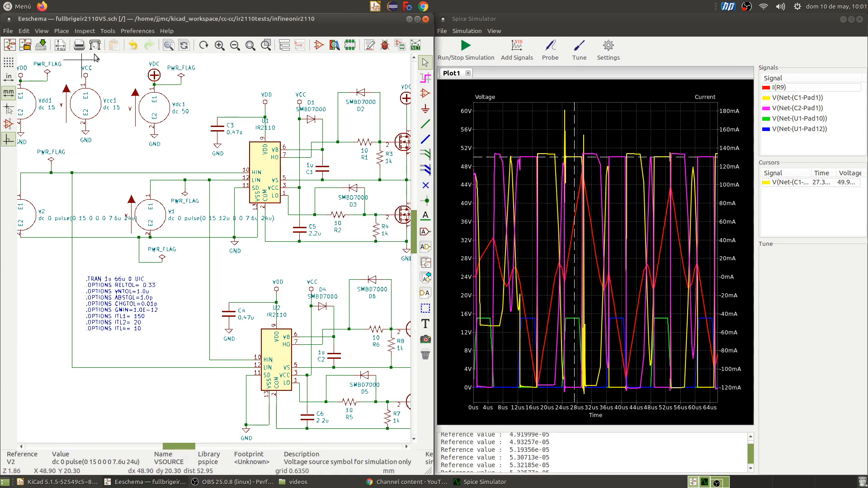
Rerun the simulation with the 7.6u pulses and inspect the bridge's L1 and R9 load beside the new waveforms
left_click(465, 46)
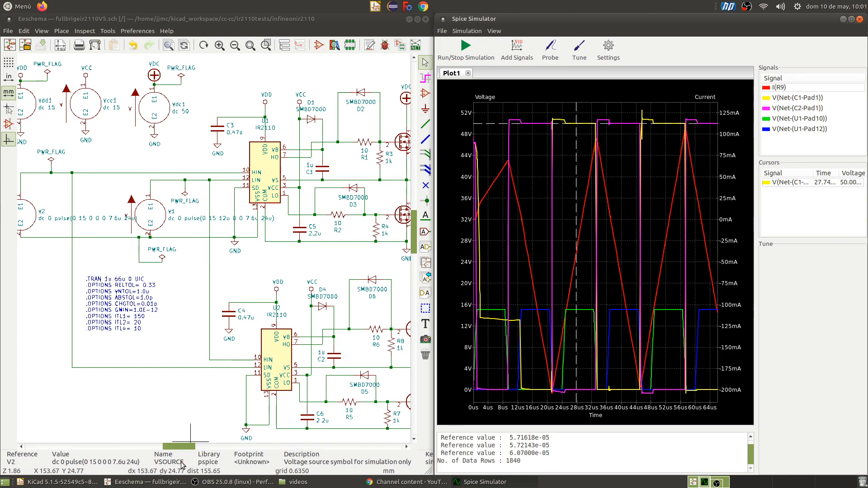
left_click_drag(180, 447, 228, 449)
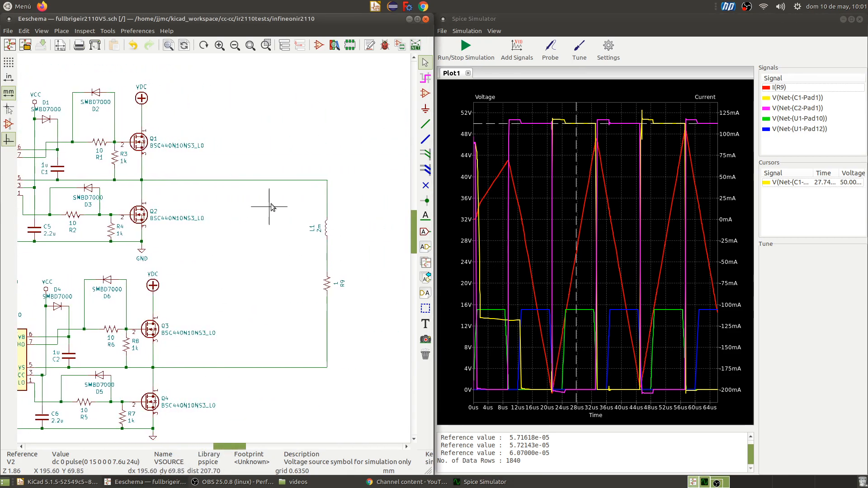